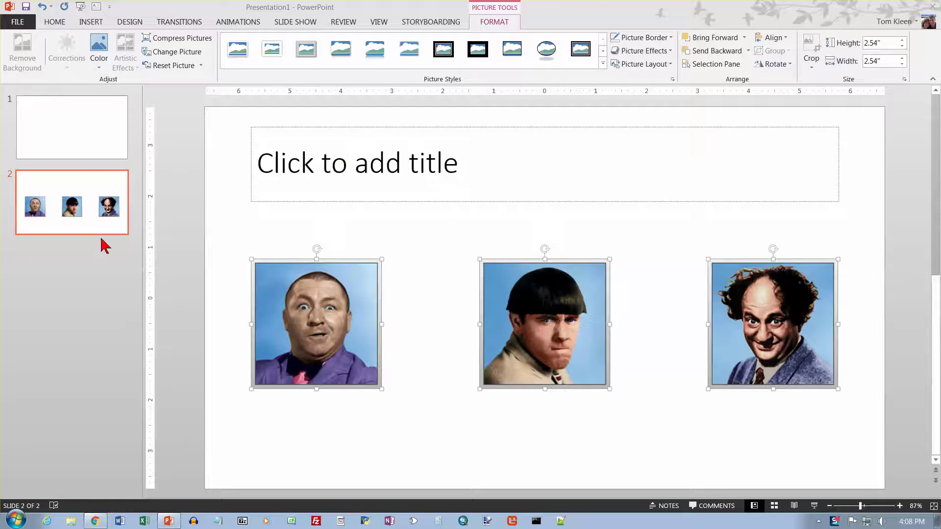
Add a Title and Content slide as slide 3 after the three-portrait slide
left_click(55, 22)
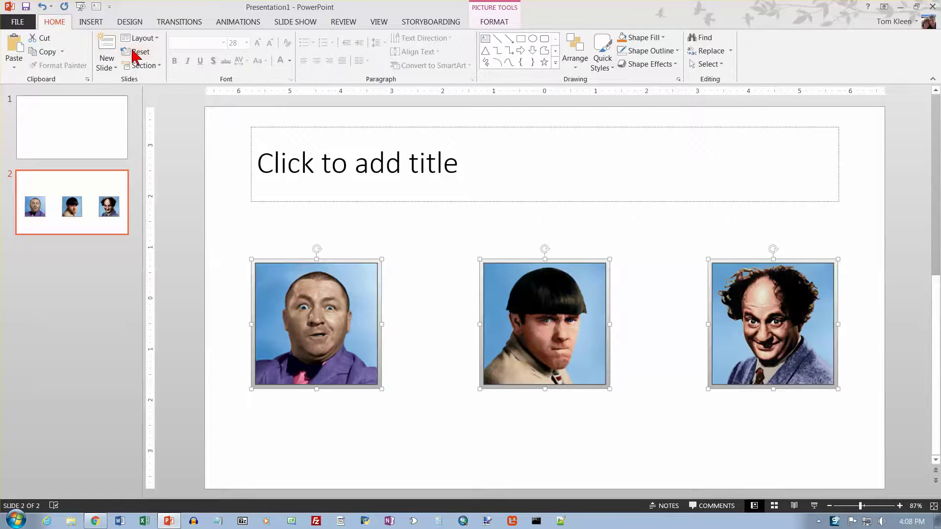
left_click(112, 67)
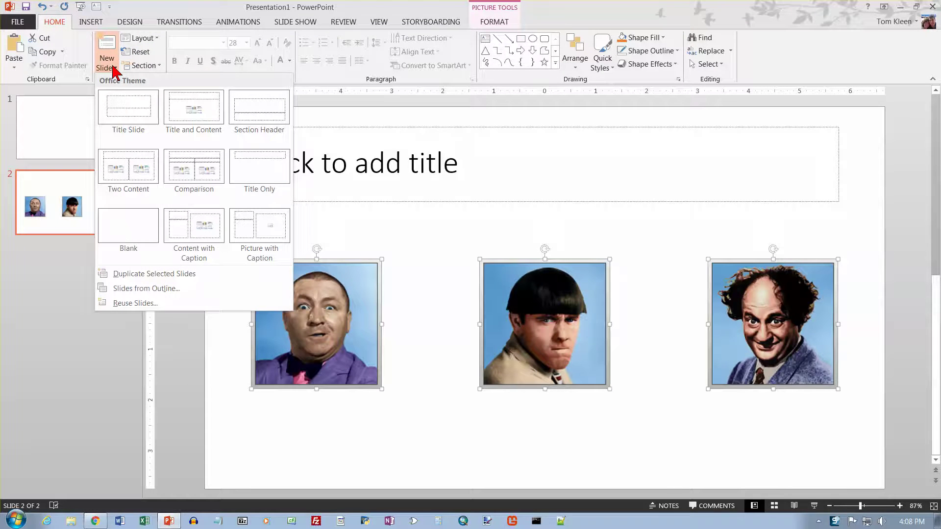
left_click(189, 116)
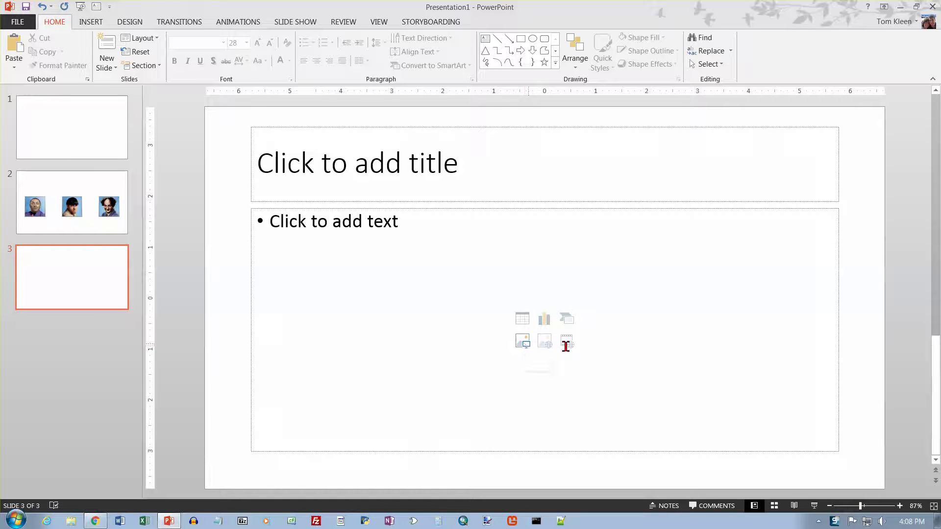
left_click(92, 22)
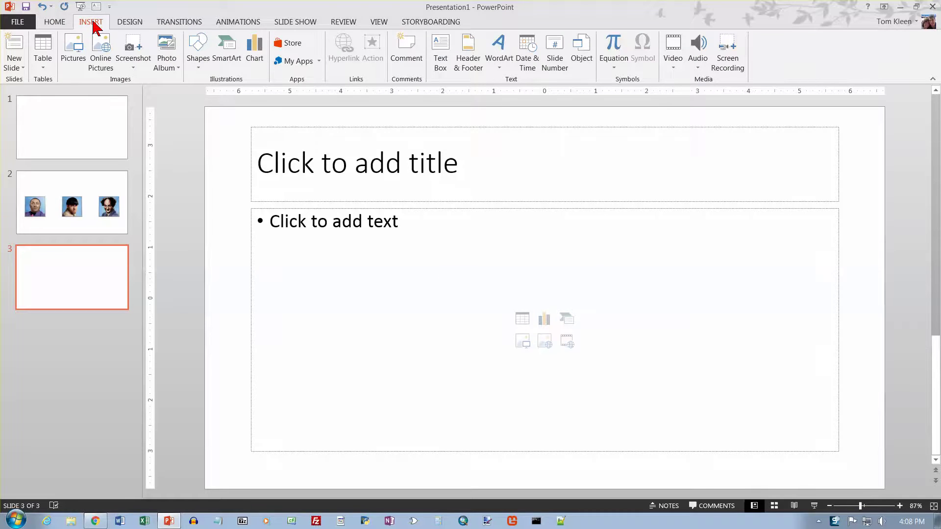
Insert Beach.JPG into slide 3's content placeholder at 4" by 5.33"
left_click(523, 341)
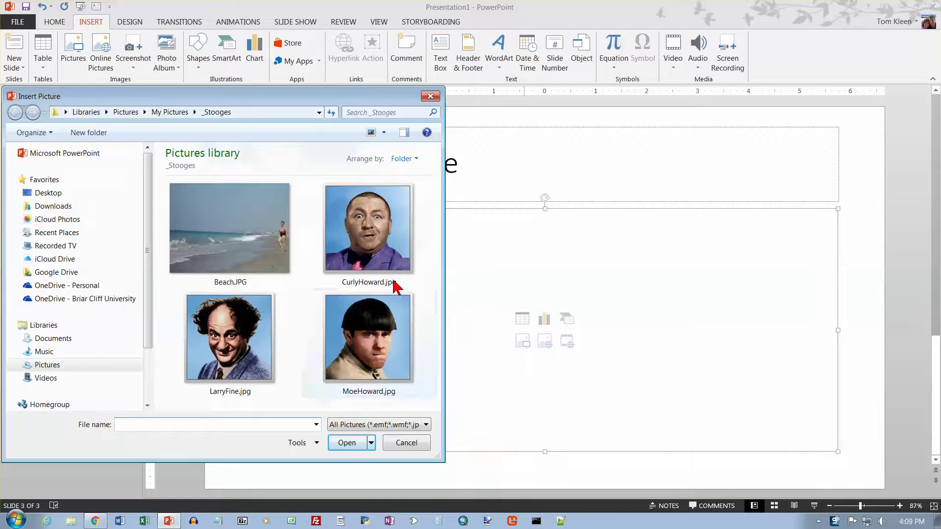
left_click(244, 235)
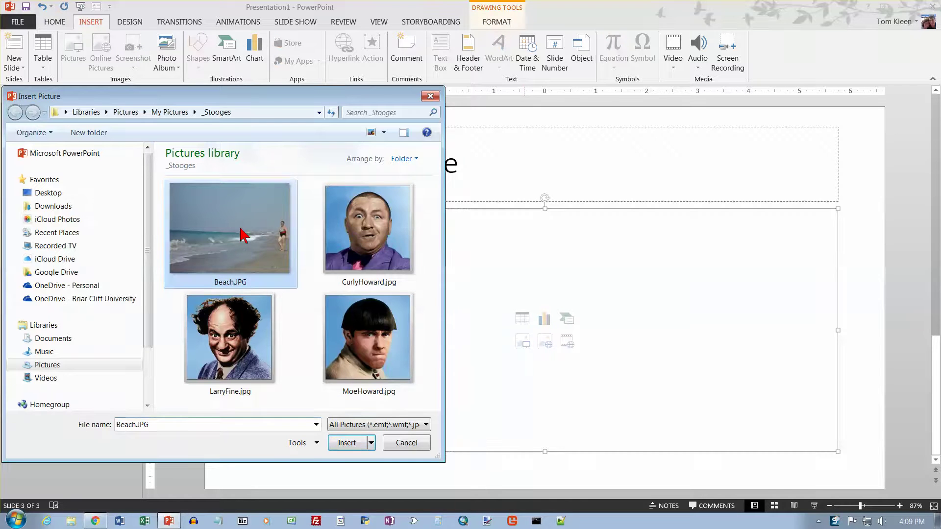
left_click(346, 442)
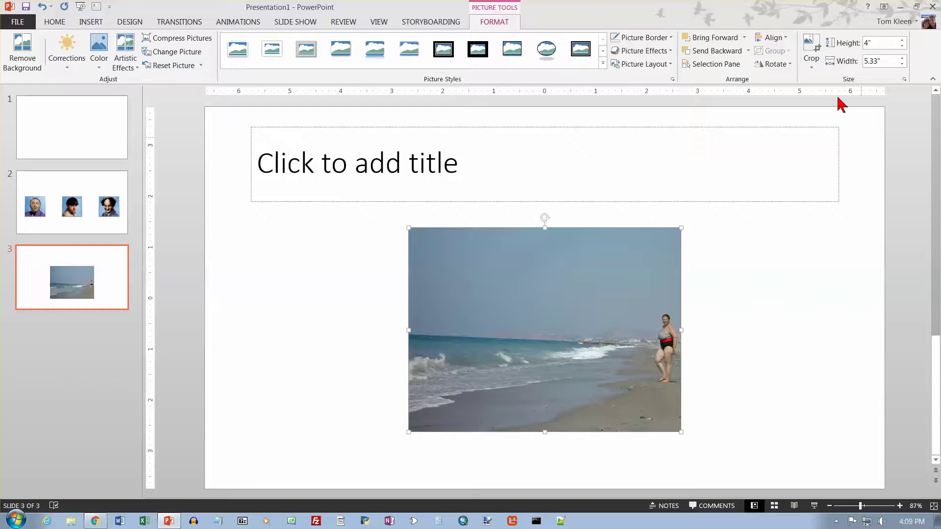
Crop the beach photo's right edge to remove the person, narrowing it to 4.84"
left_click(812, 68)
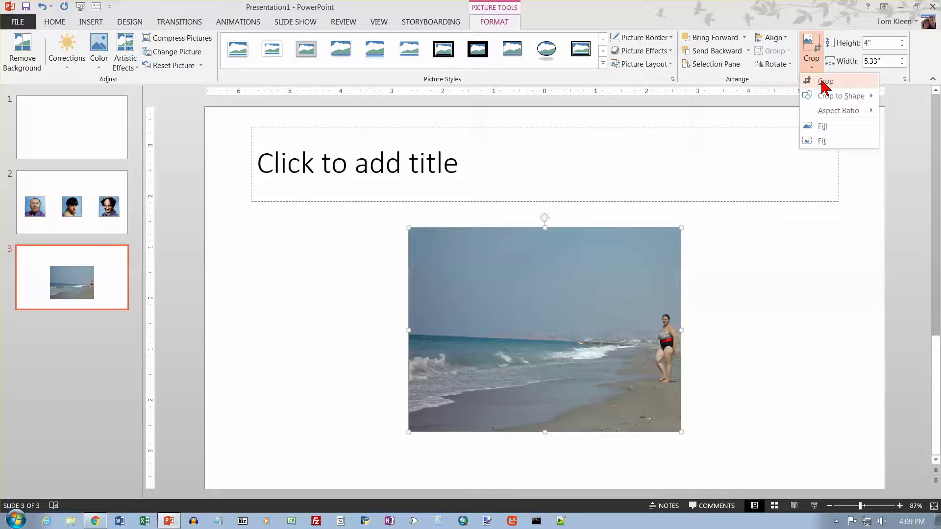
left_click(825, 83)
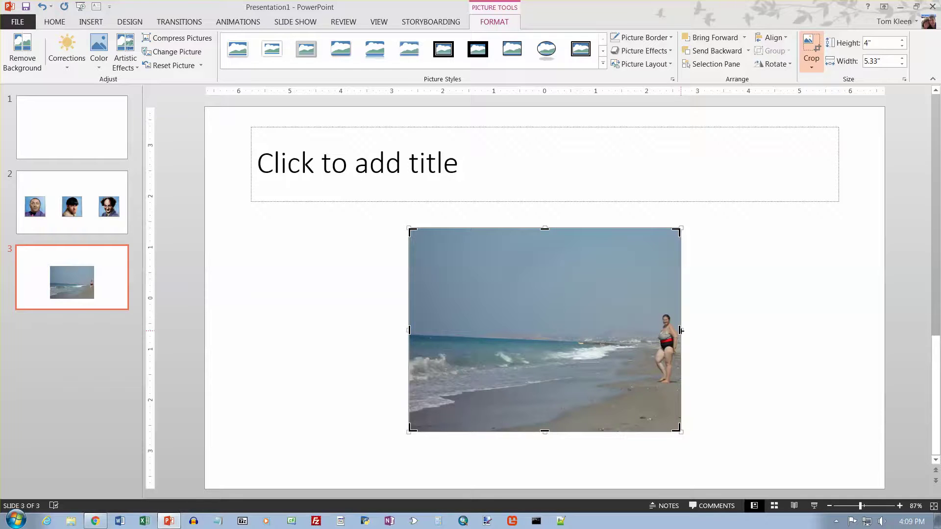
left_click_drag(681, 330, 655, 333)
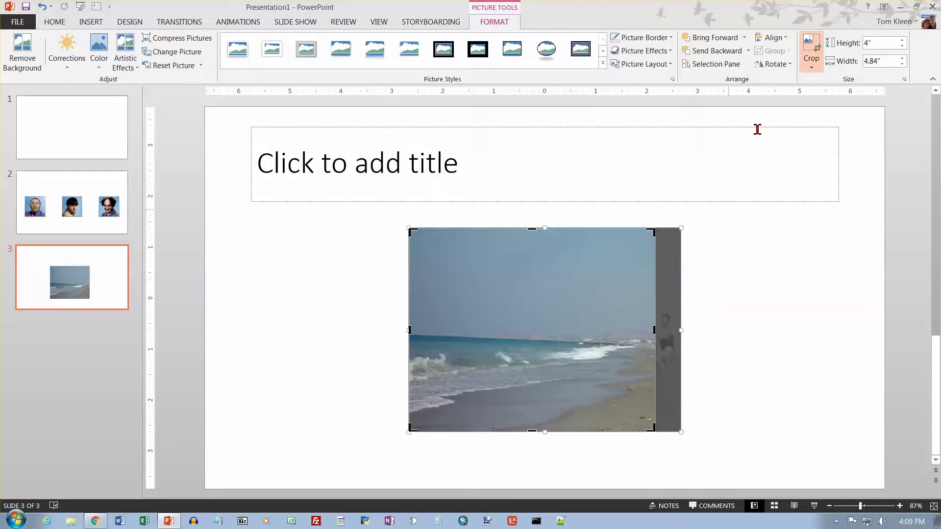
left_click(811, 53)
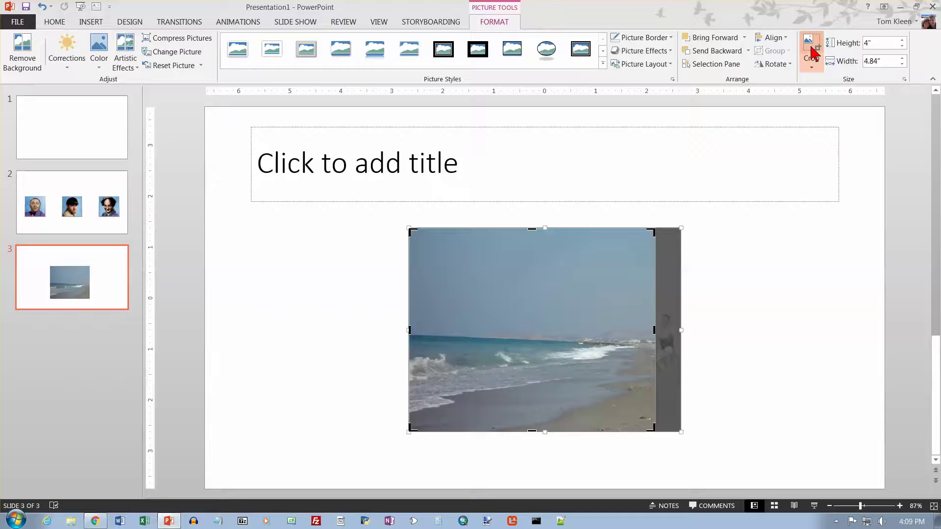
left_click(813, 53)
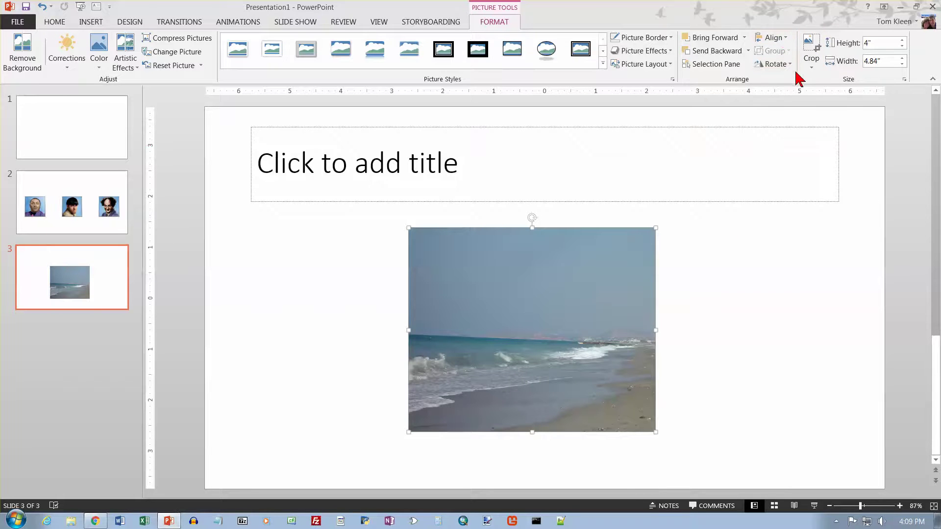
left_click(812, 65)
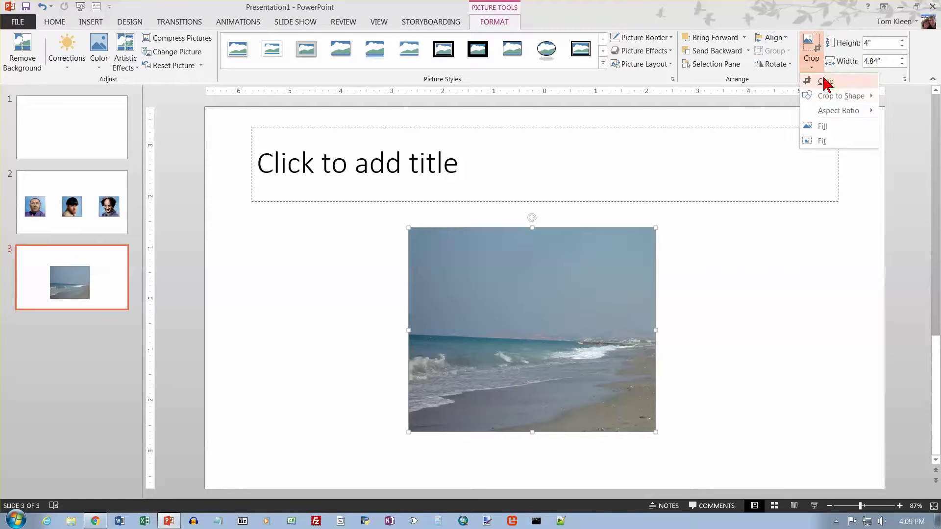
Crop the beach photo to the Rounded Rectangle shape
mouse_move(833, 96)
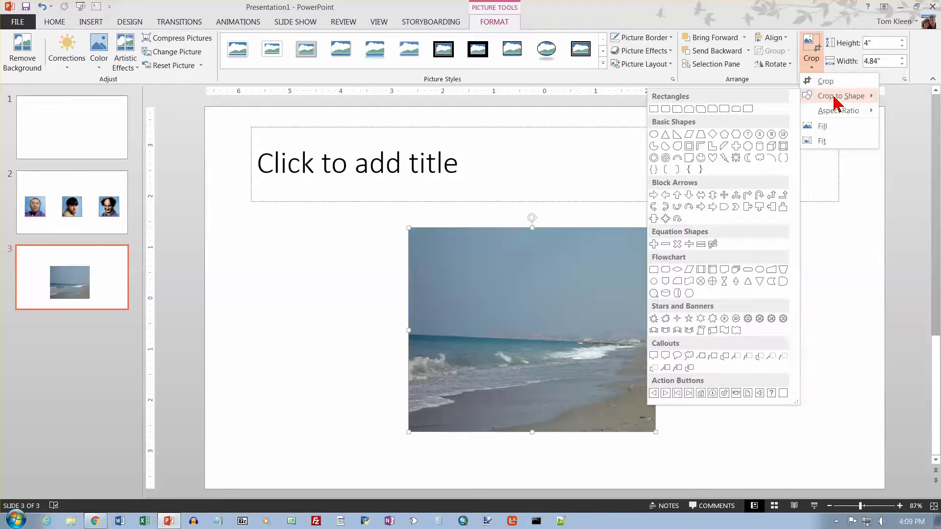
left_click(665, 109)
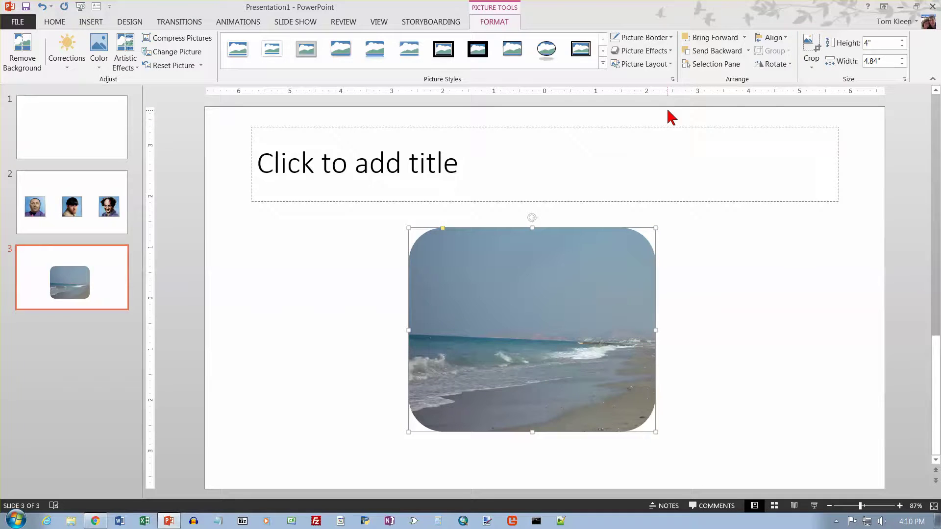
left_click(811, 68)
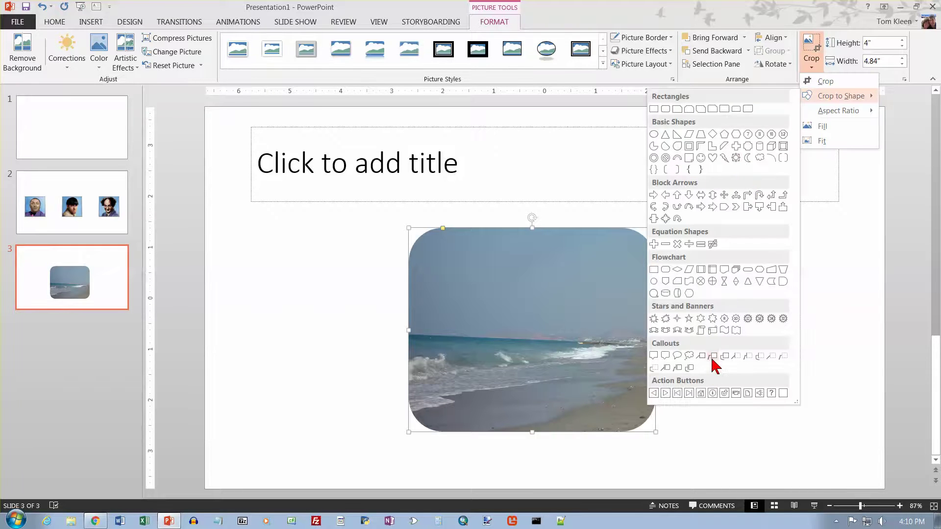
Browse the Insert Shapes gallery and close it without adding a shape
left_click(96, 23)
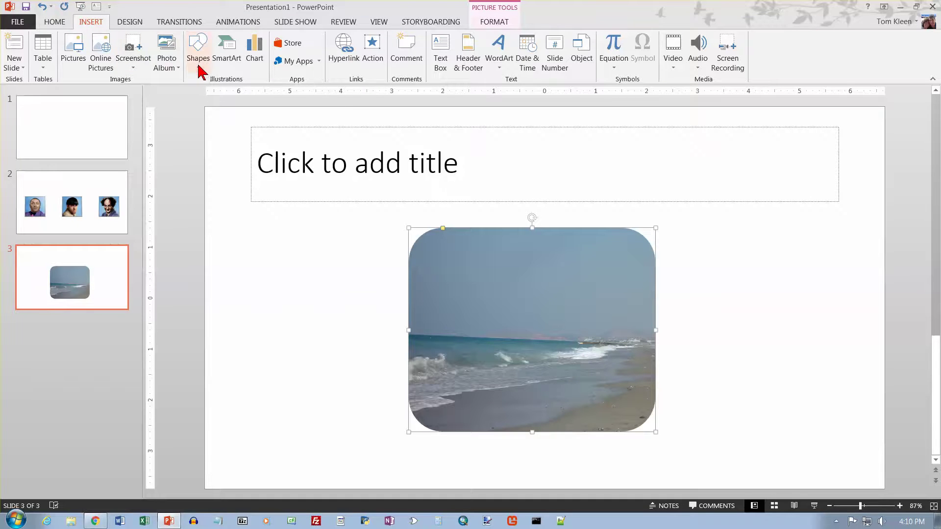
left_click(199, 67)
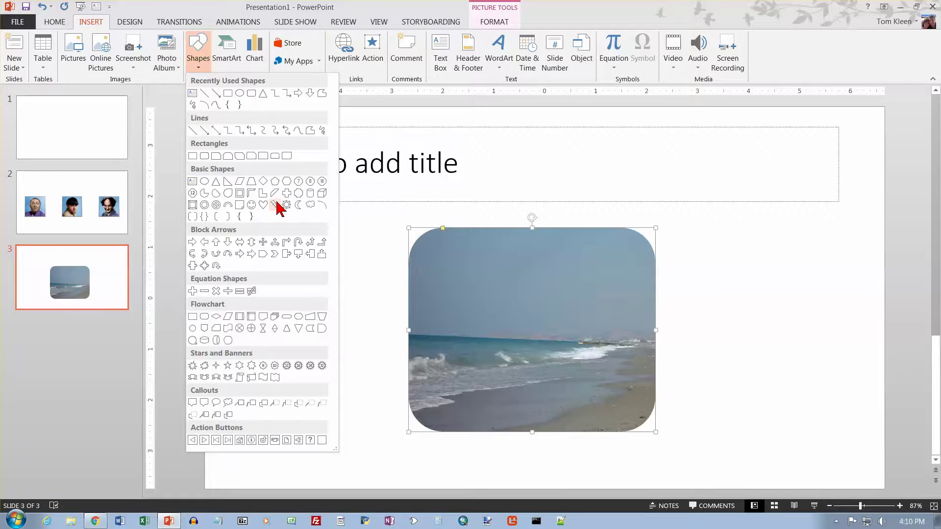
left_click(458, 190)
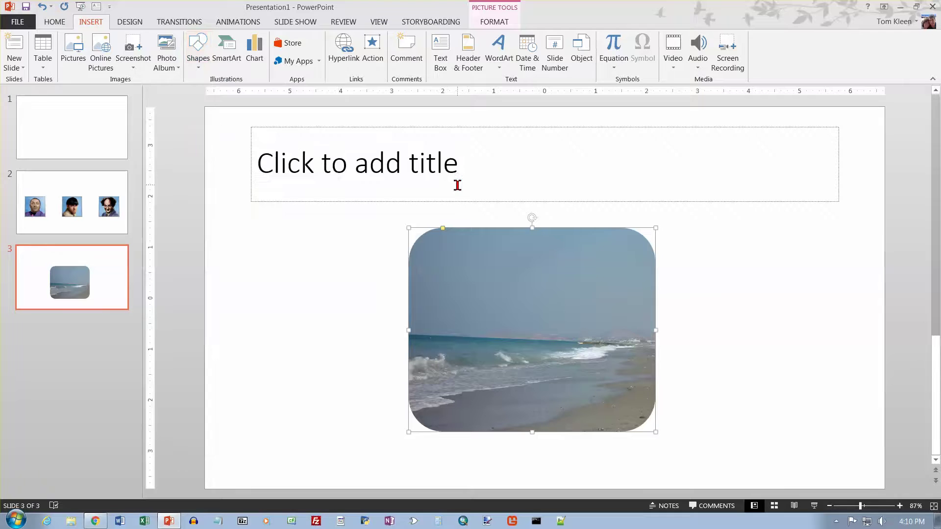
Give the beach photo a solid red 3 pt border, leaving the dash style solid
left_click(494, 24)
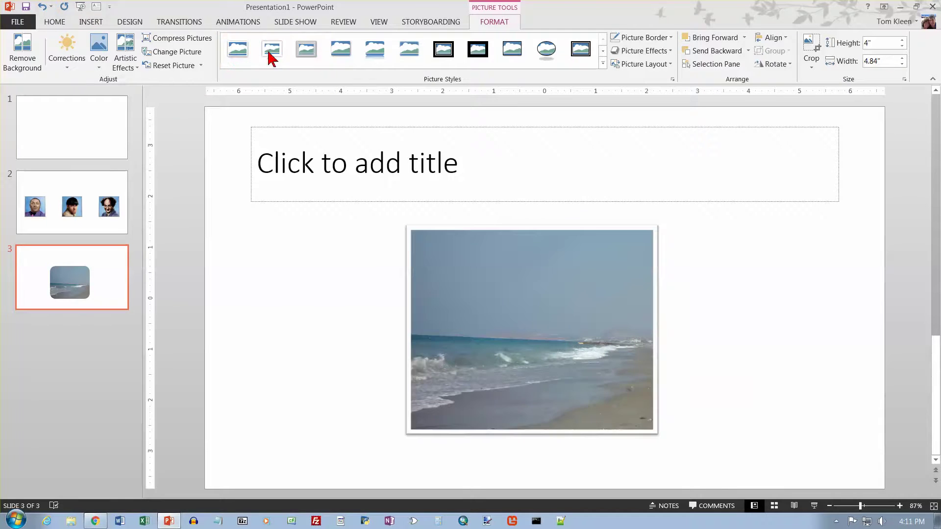
left_click(670, 38)
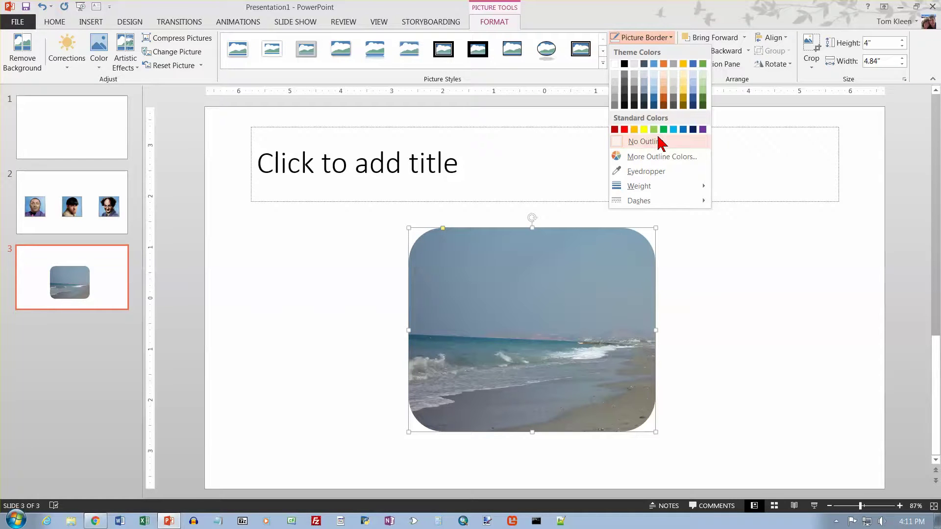
left_click(624, 129)
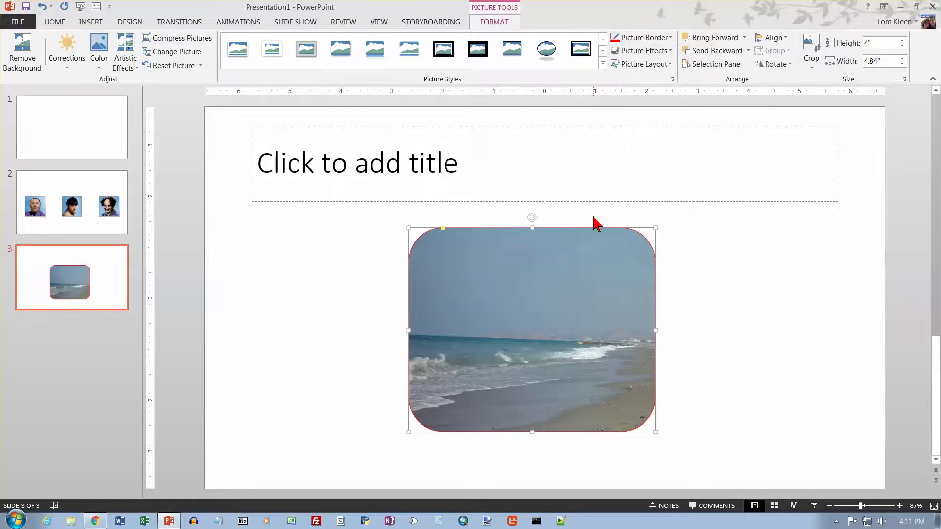
left_click(670, 38)
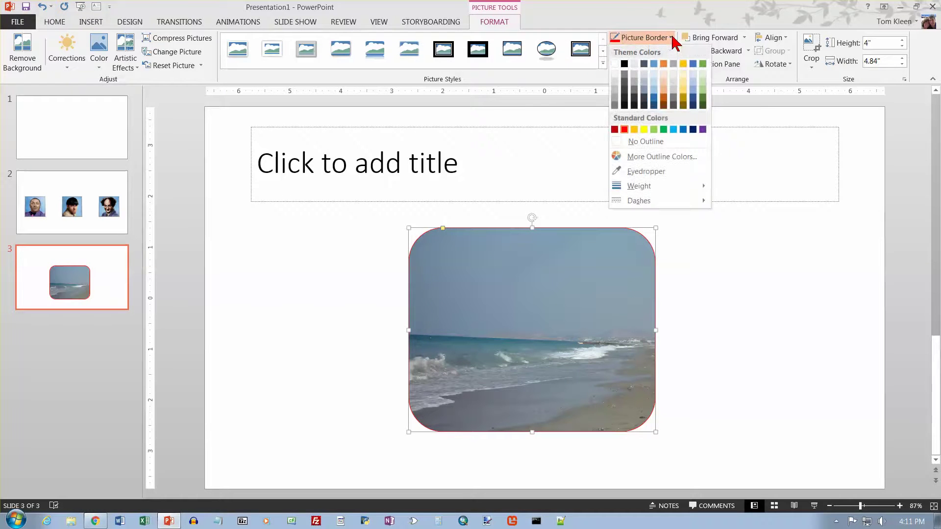
mouse_move(665, 189)
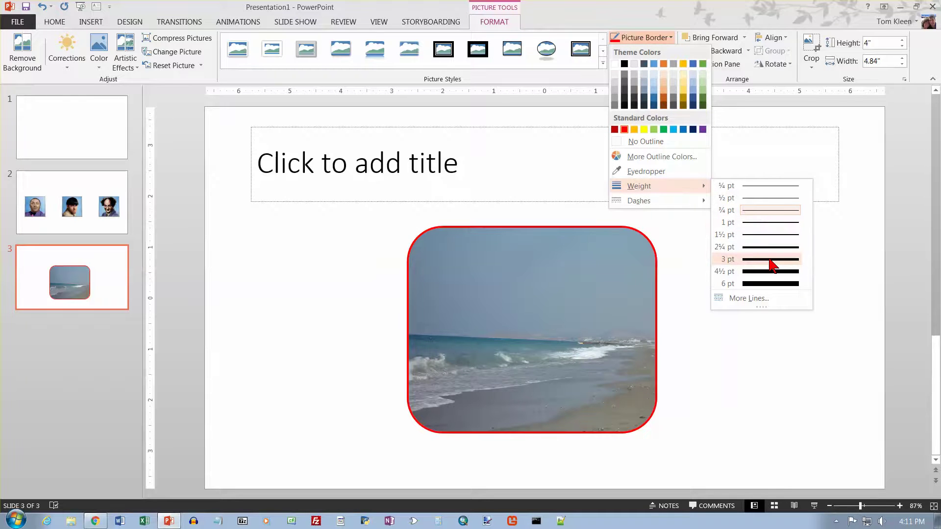
left_click(771, 259)
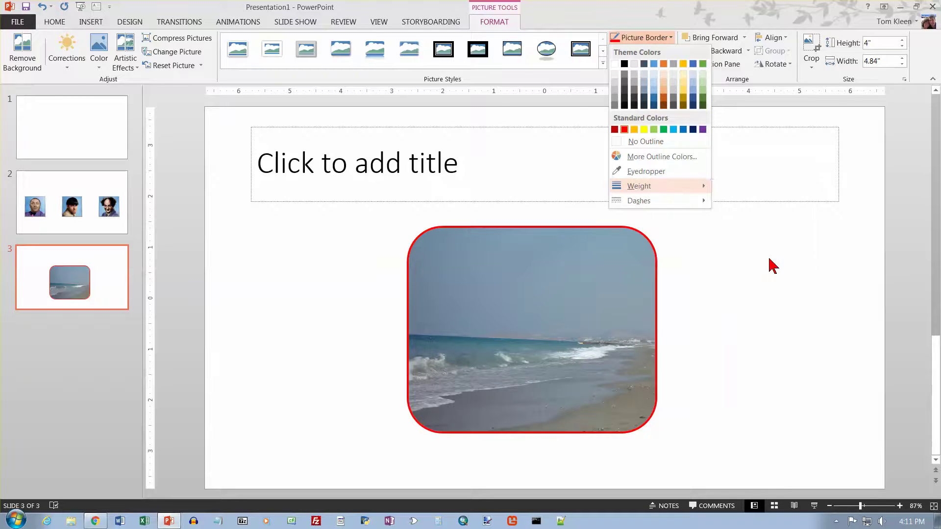
left_click(670, 38)
mouse_move(663, 204)
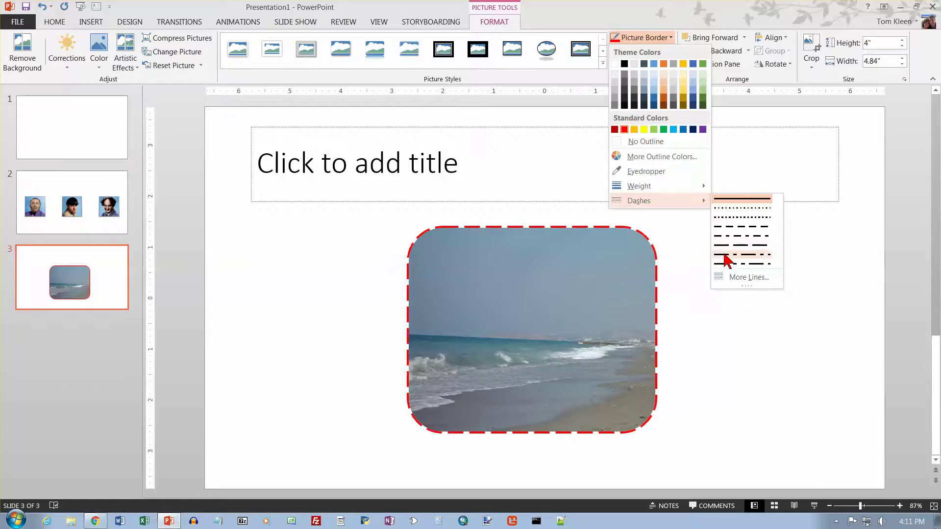
left_click(729, 199)
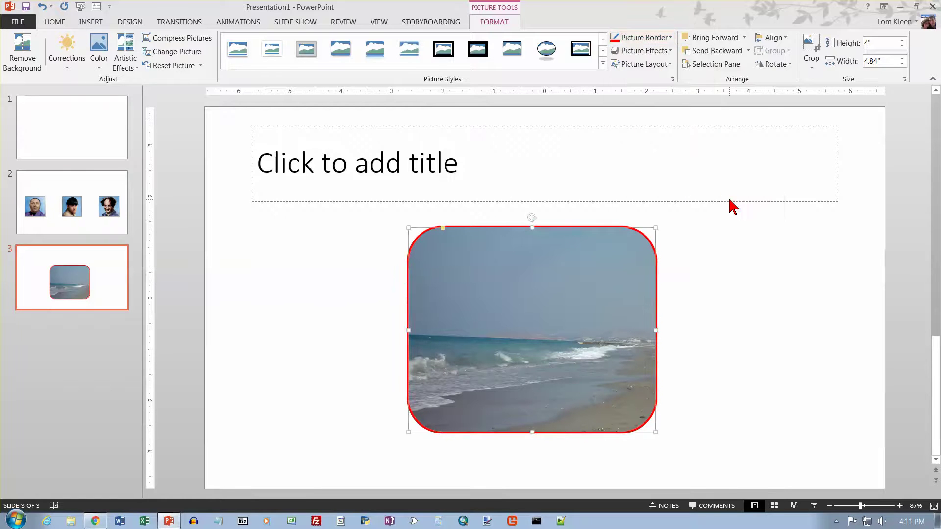
Preview Shadow and Reflection picture effects without applying either
left_click(671, 51)
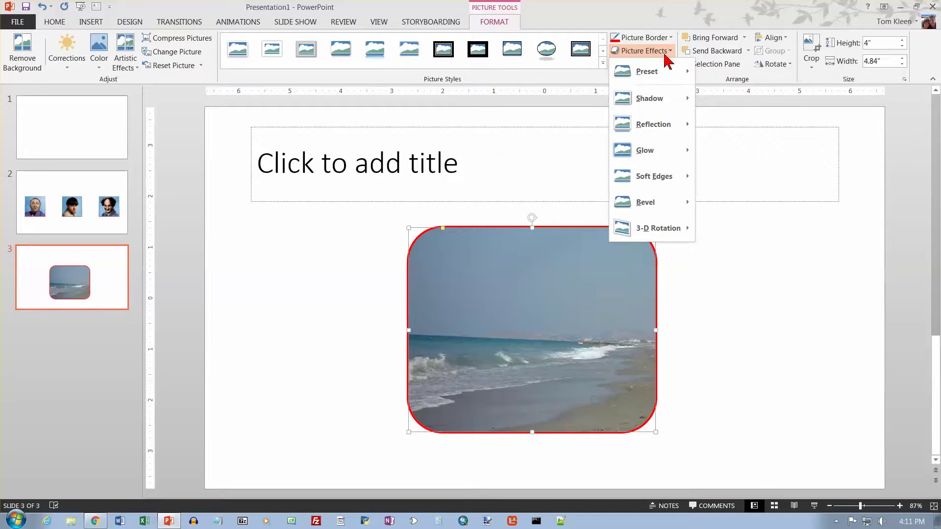
mouse_move(657, 97)
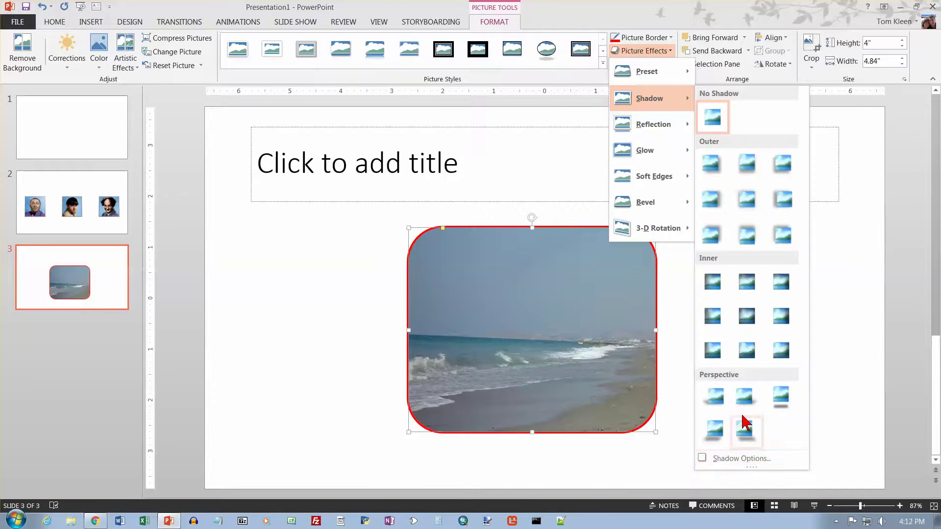
mouse_move(643, 126)
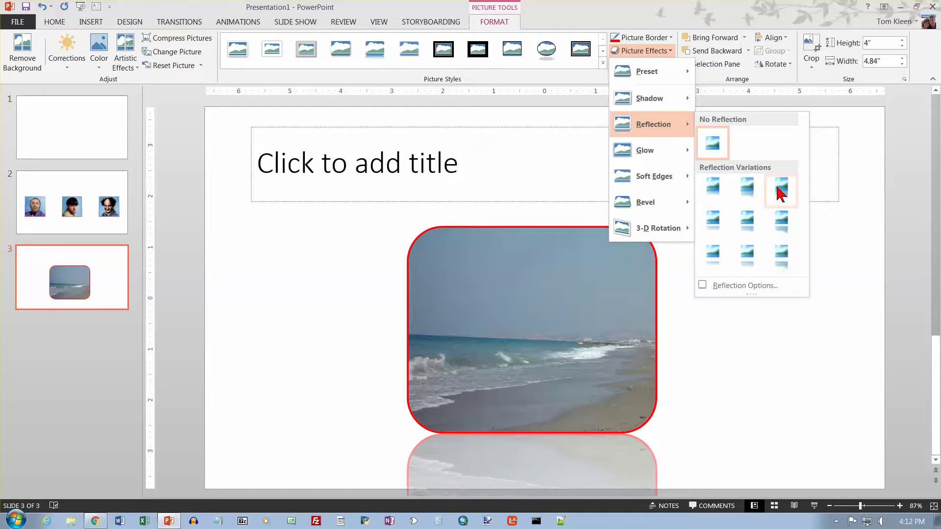
Move the beach photo up so it overlaps the title placeholder
left_click_drag(541, 215, 551, 135)
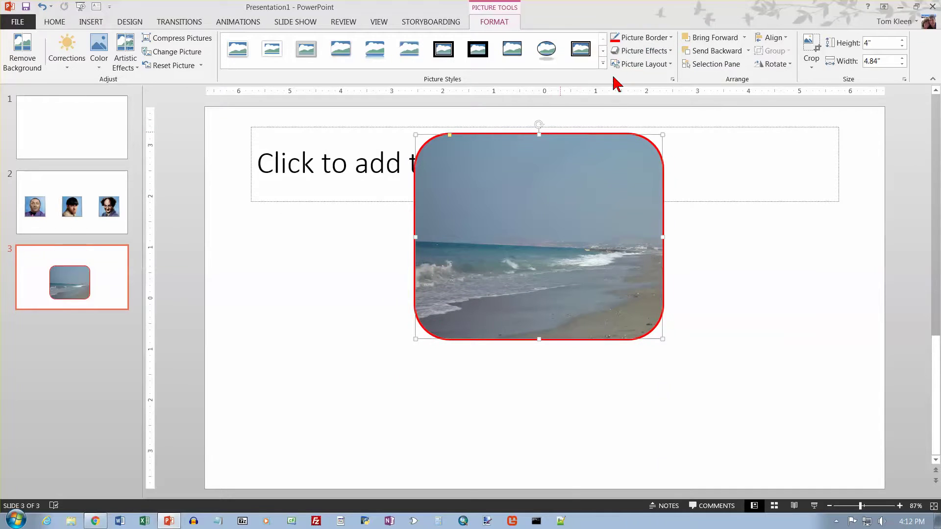
left_click(669, 51)
mouse_move(666, 102)
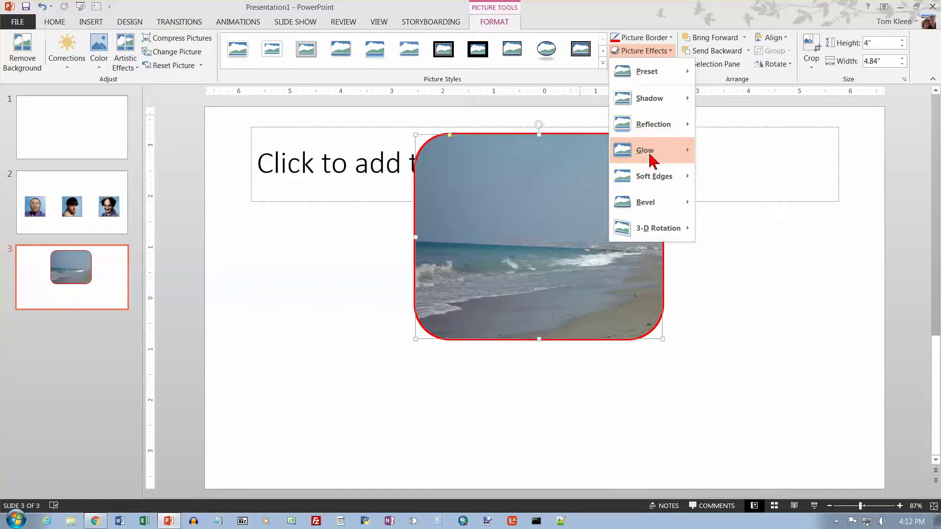
mouse_move(651, 159)
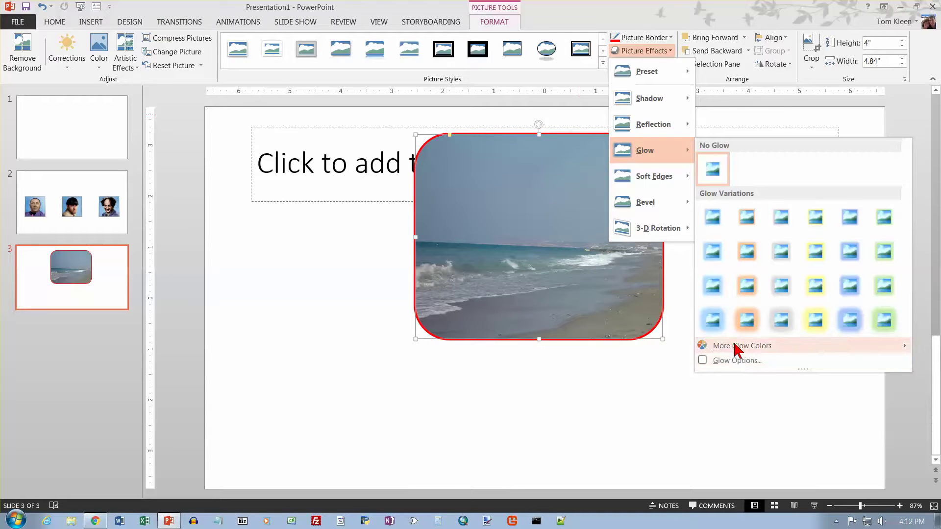
mouse_move(667, 180)
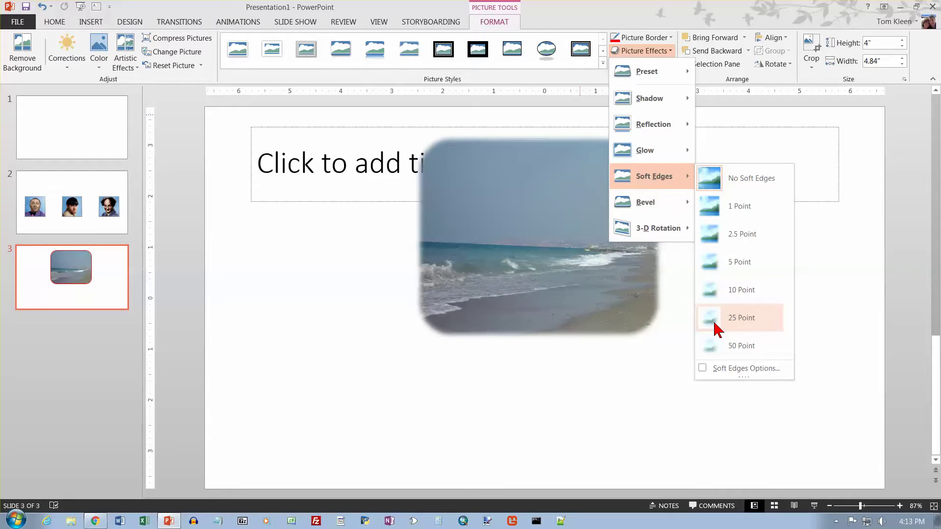
Preview Bevel presets on the beach photo without applying any
mouse_move(651, 202)
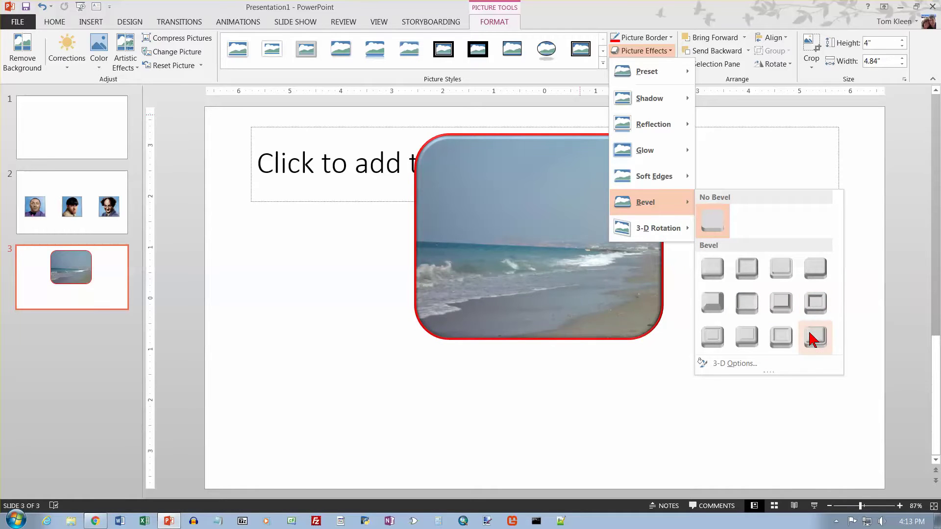
left_click(592, 155)
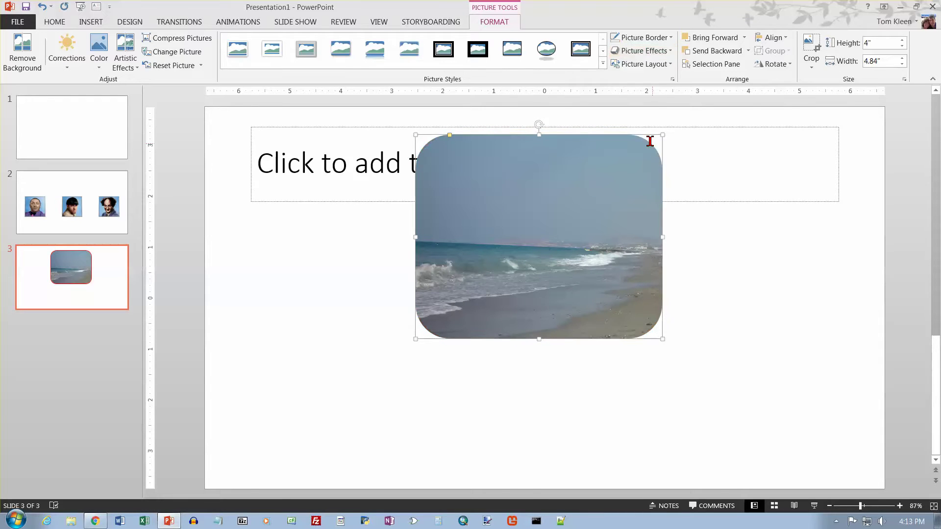
left_click(668, 51)
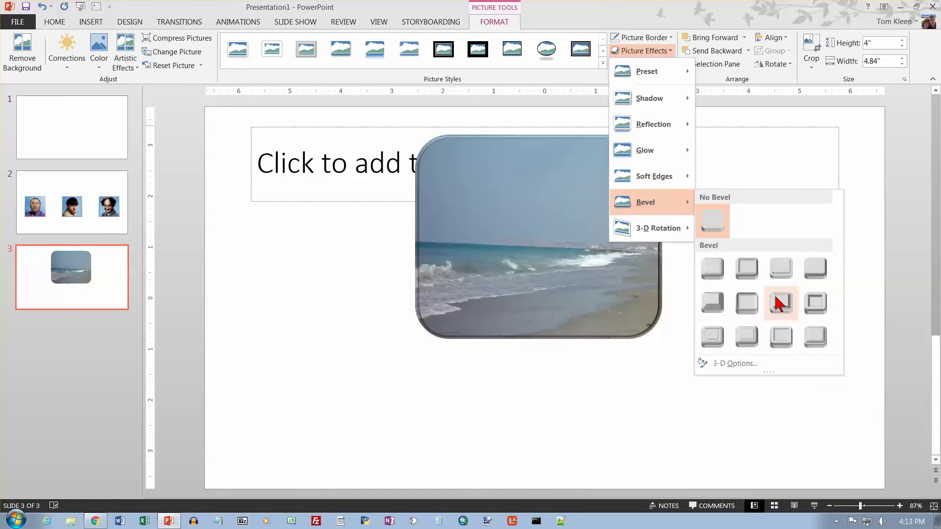
mouse_move(658, 228)
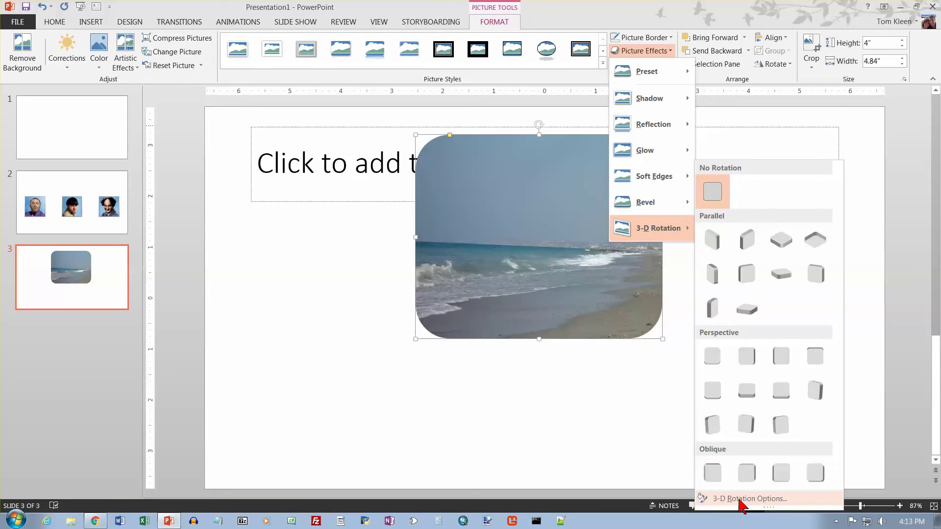
Dismiss the 3-D Rotation previews and show the Picture Layout gallery
left_click(642, 50)
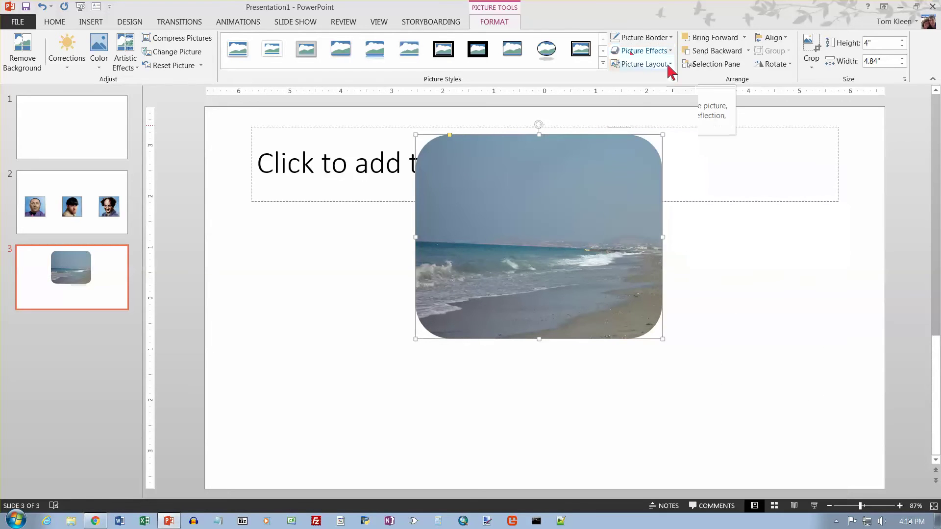
left_click(670, 65)
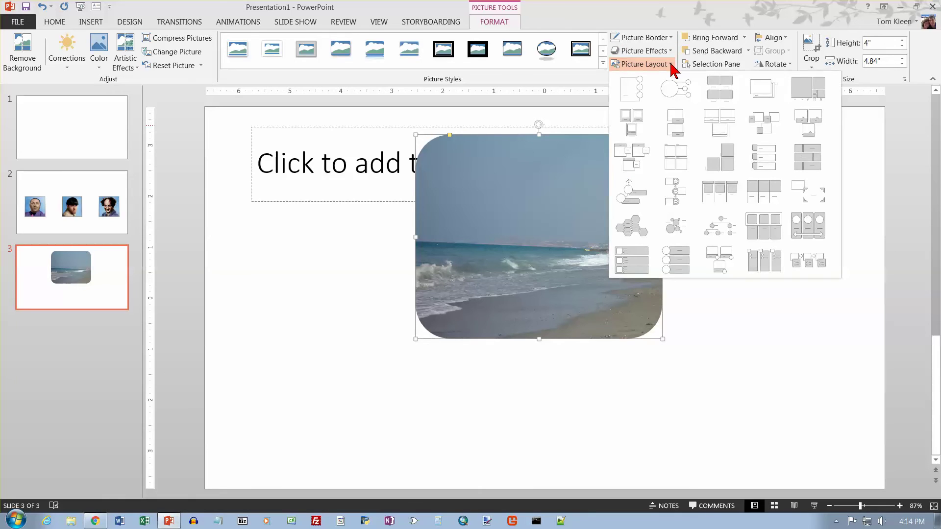